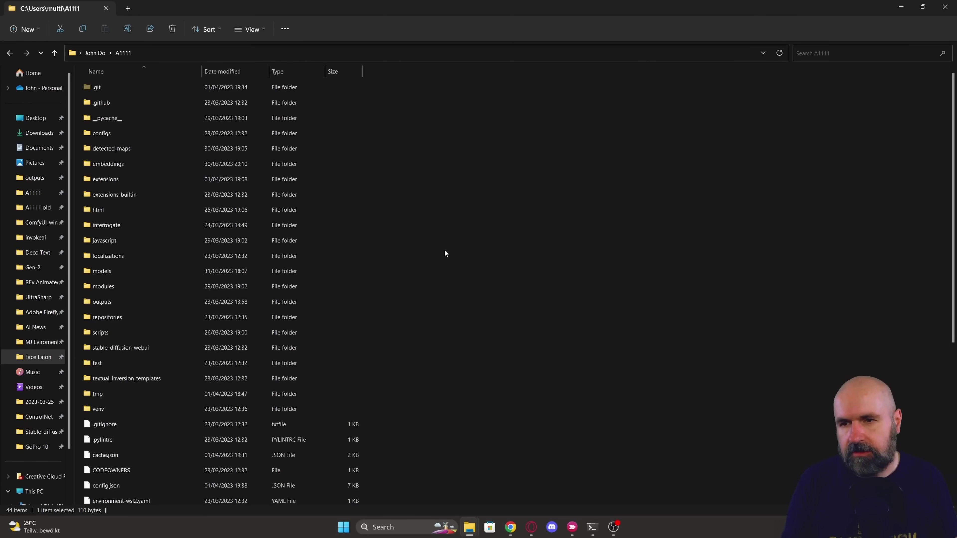
Open the extensions folder and bring up, then dismiss, sd-webui-controlnet's context menu.
double_click(136, 397)
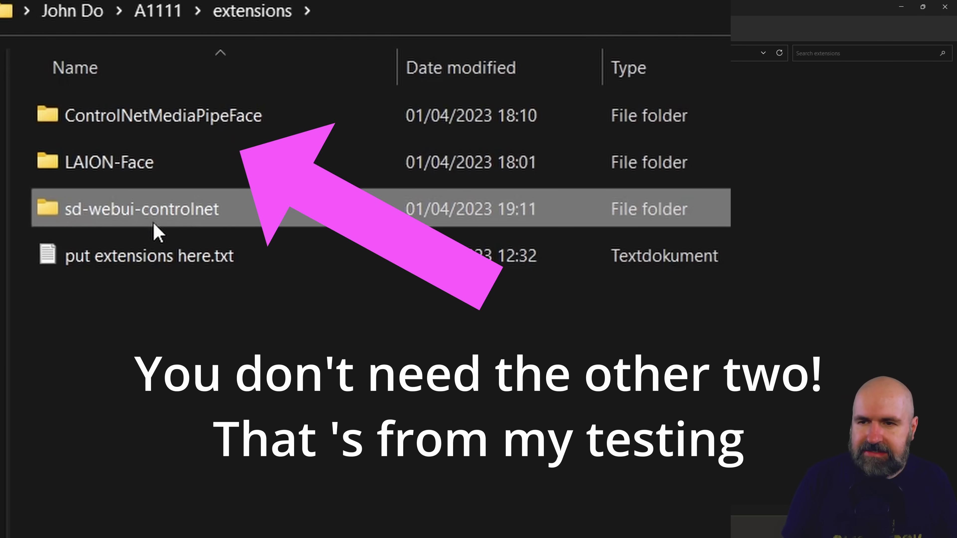
mouse_move(155, 224)
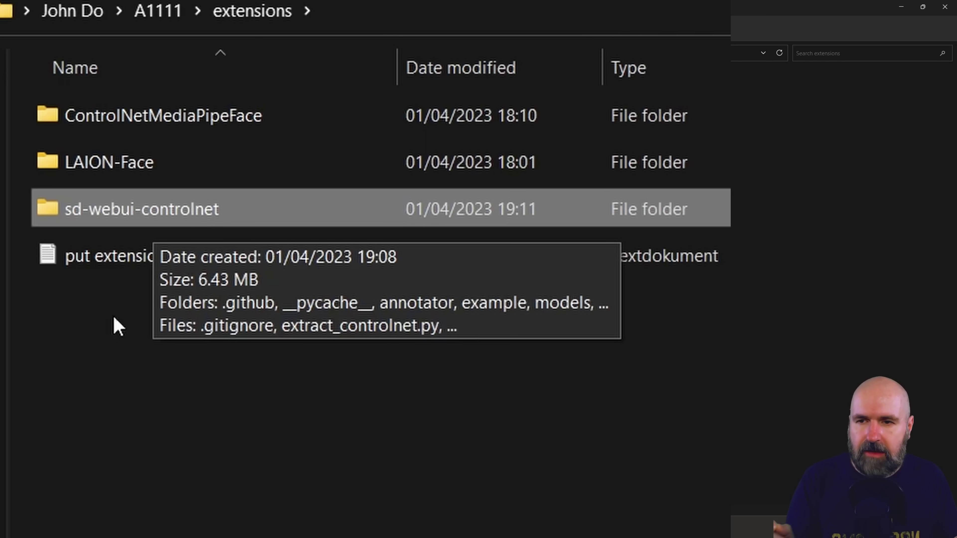
right_click(114, 225)
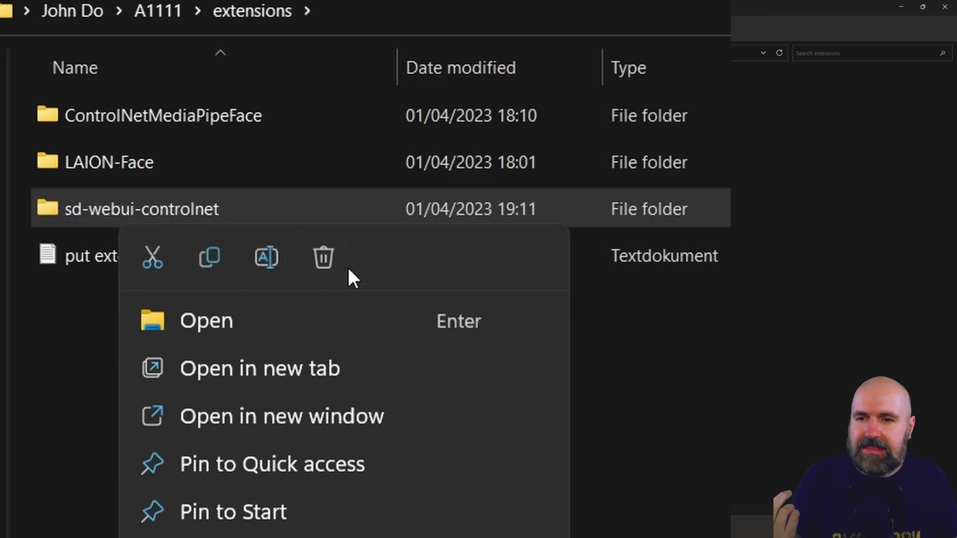
key(Escape)
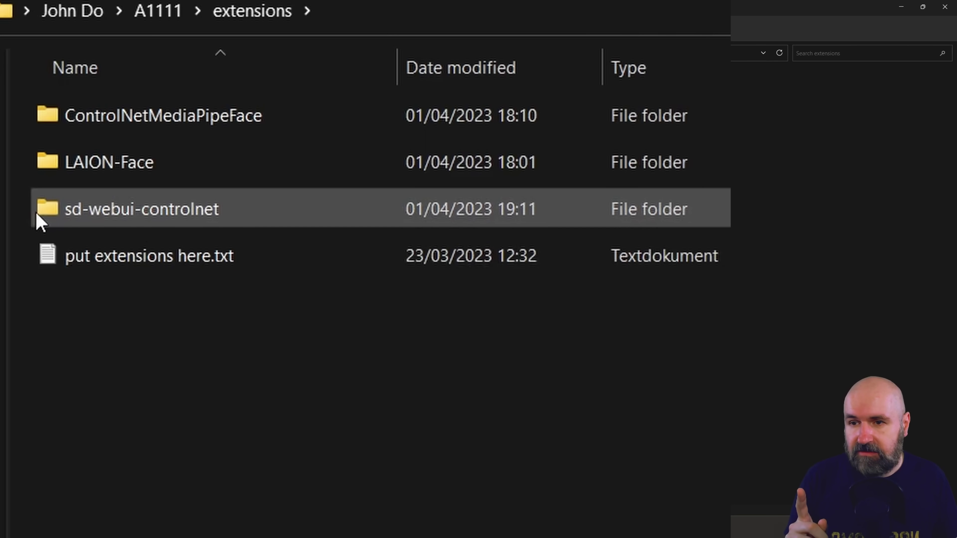
Start cmd from the extensions folder and paste the sd-webui-controlnet git clone command.
click(363, 40)
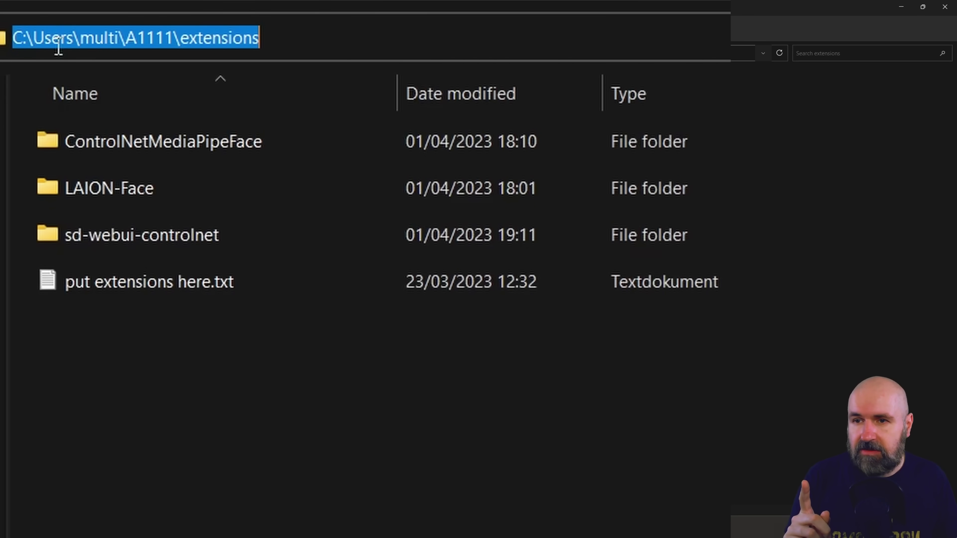
text(cmd)
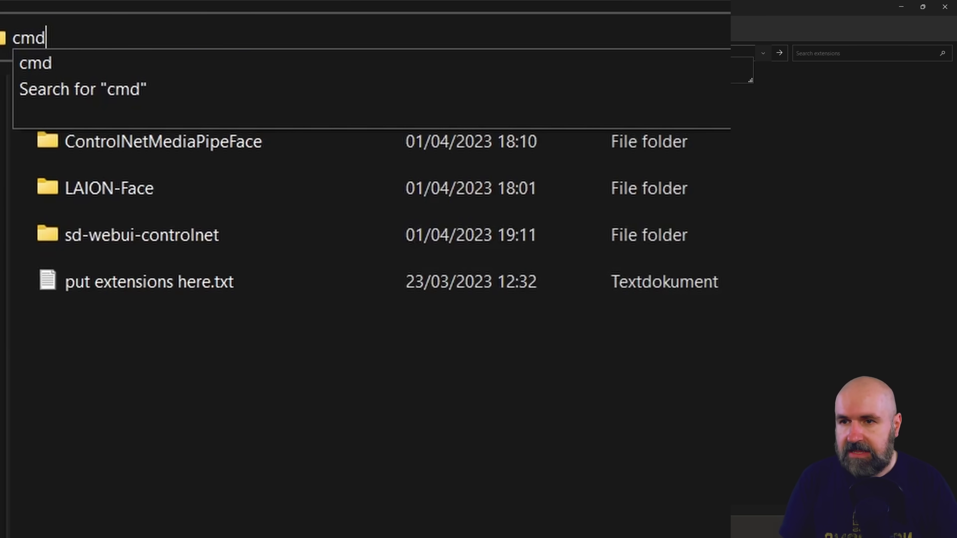
key(Return)
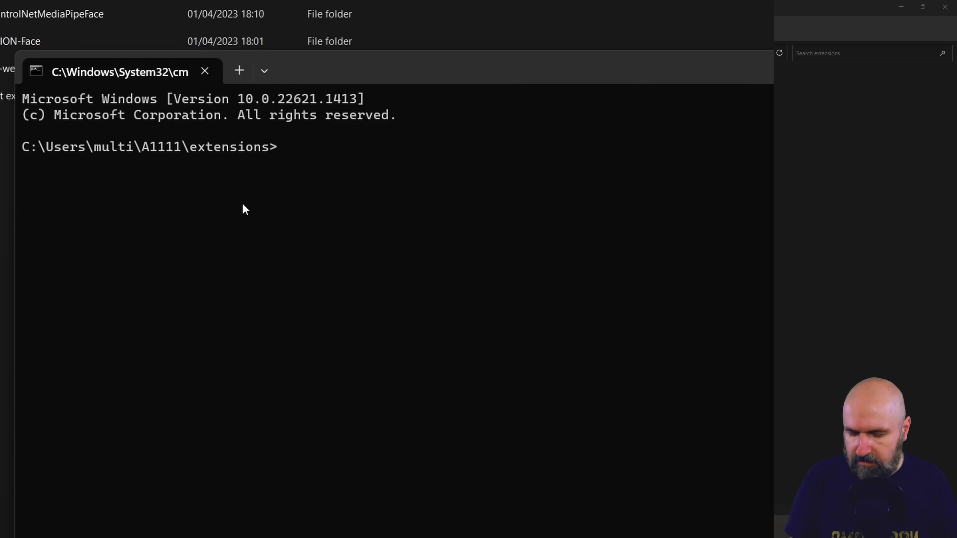
text(git clone https://github.com/crucible-ai/sd-webui-controlnet)
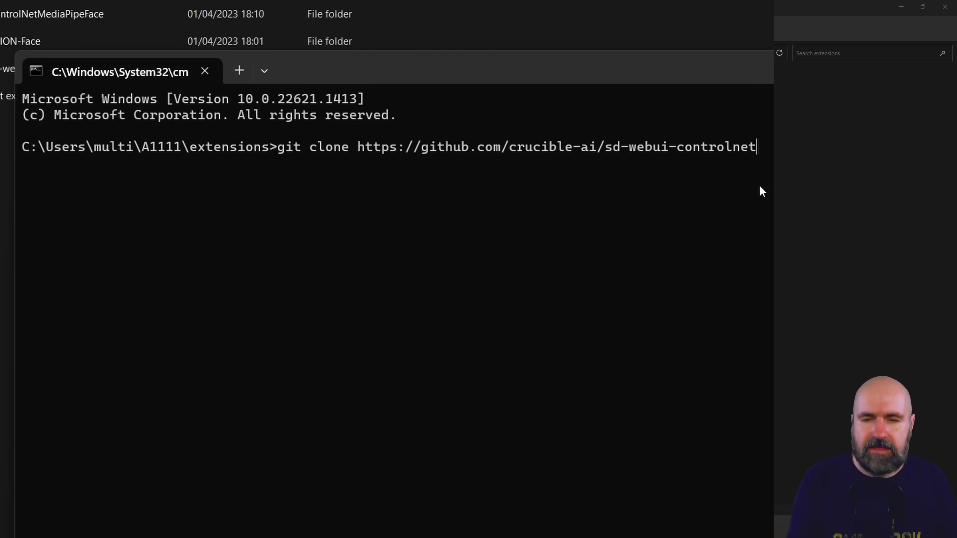
drag(522, 71, 567, 172)
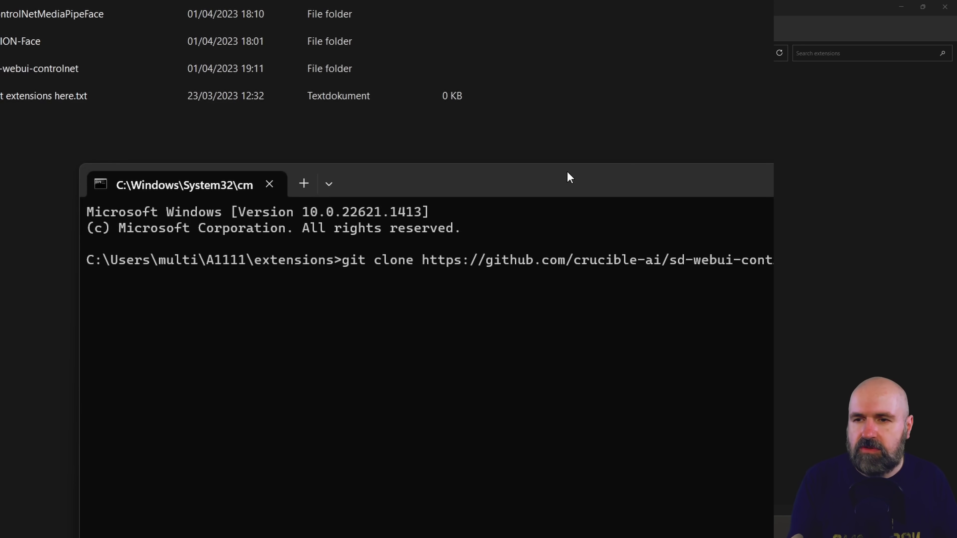
click(211, 340)
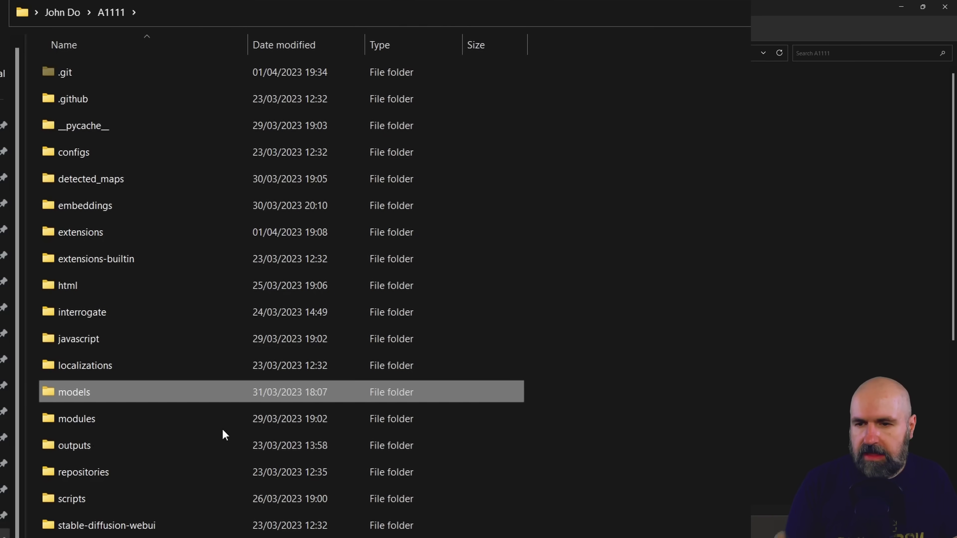
Go into models, then its ControlNet subfolder.
double_click(77, 394)
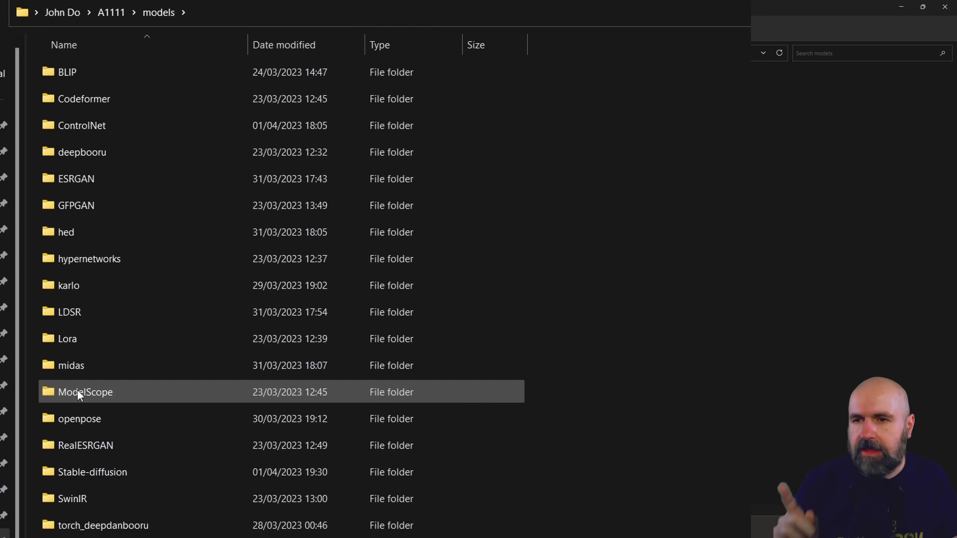
double_click(96, 131)
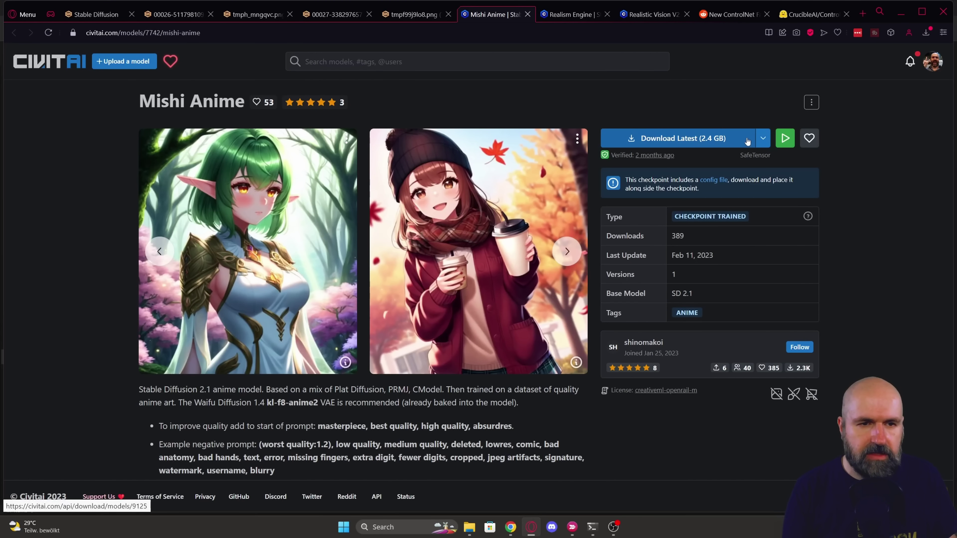
Download the latest Mishi Anime checkpoint, open models > Stable-diffusion, and view an example image's generation data.
click(718, 145)
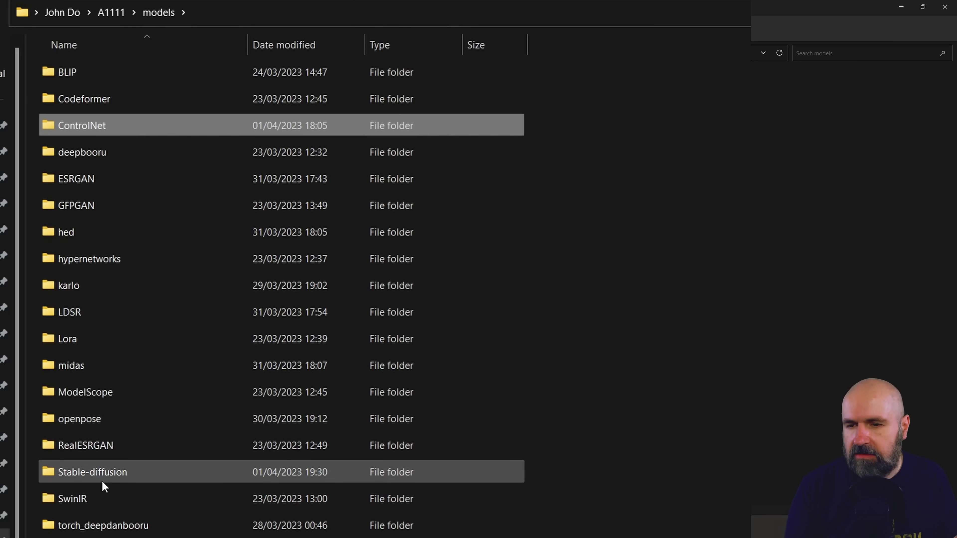
double_click(102, 475)
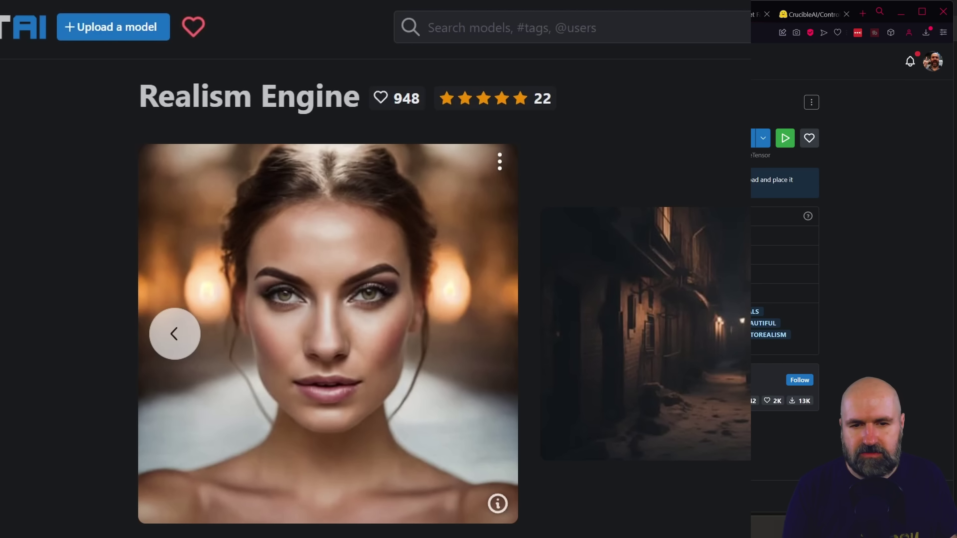
scroll(626, 522, down, 5)
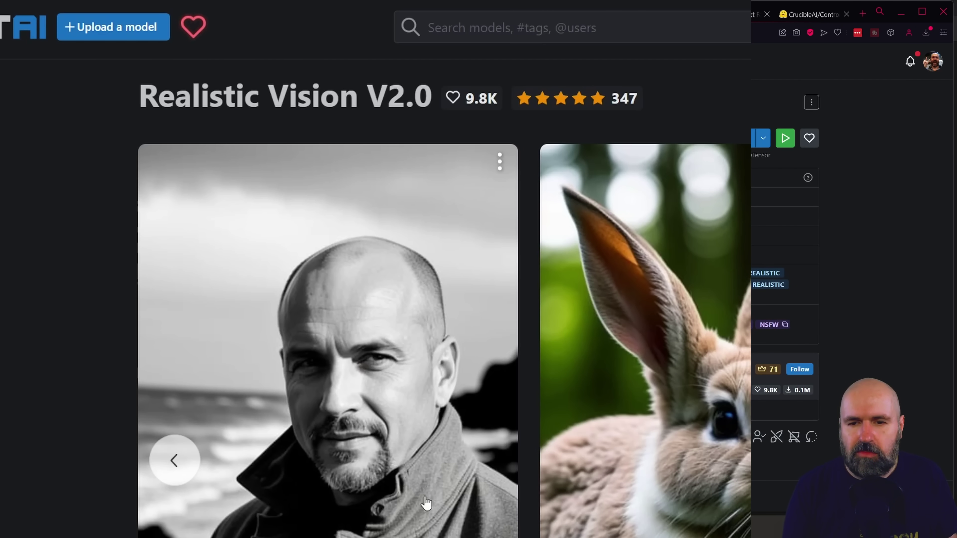
scroll(575, 412, down, 3)
click(527, 502)
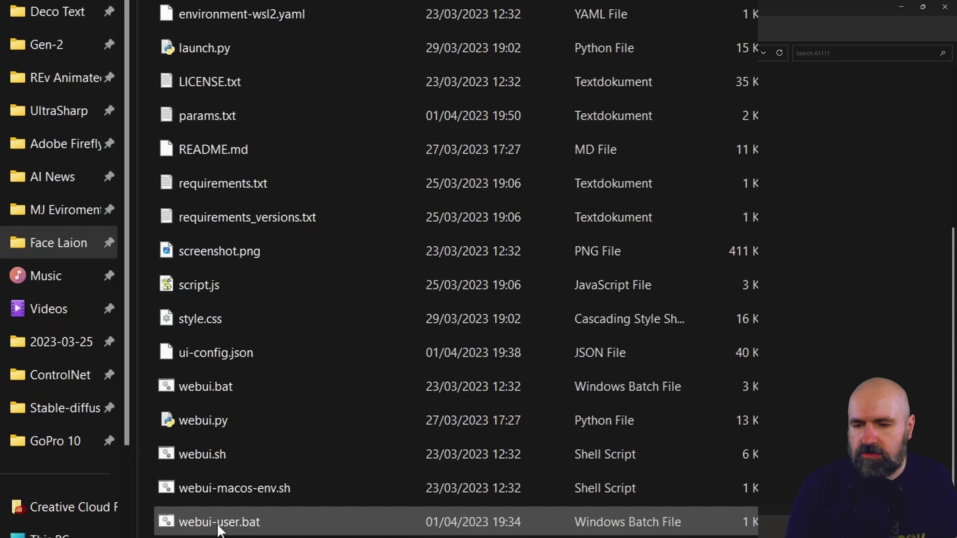
Edit webui-user.bat through Show more options > Edit and select its COMMANDLINE_ARGS line.
right_click(220, 528)
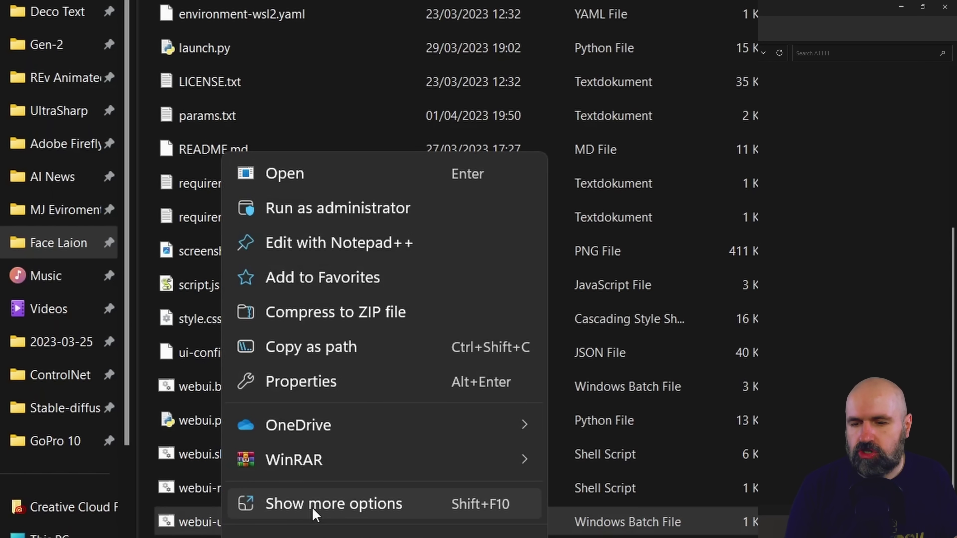
click(314, 505)
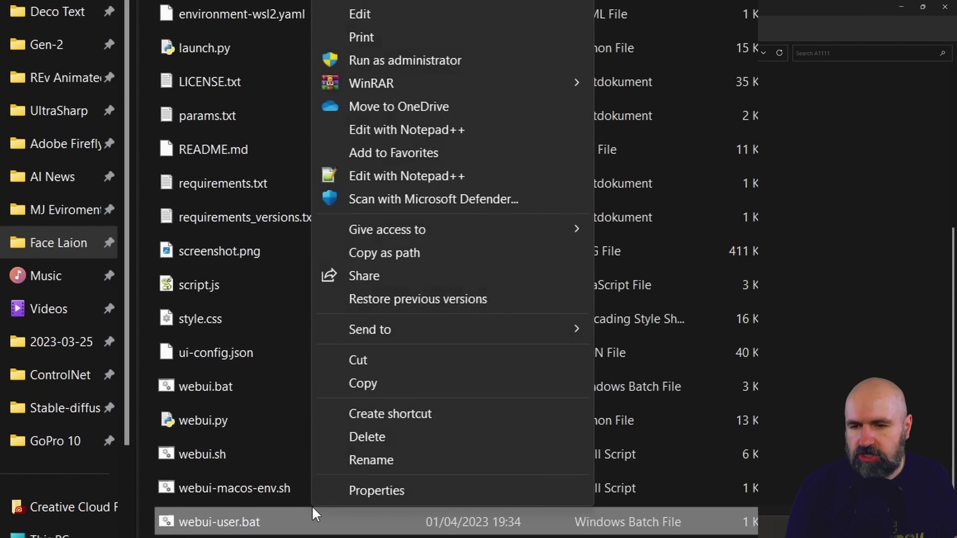
click(367, 15)
triple_click(121, 265)
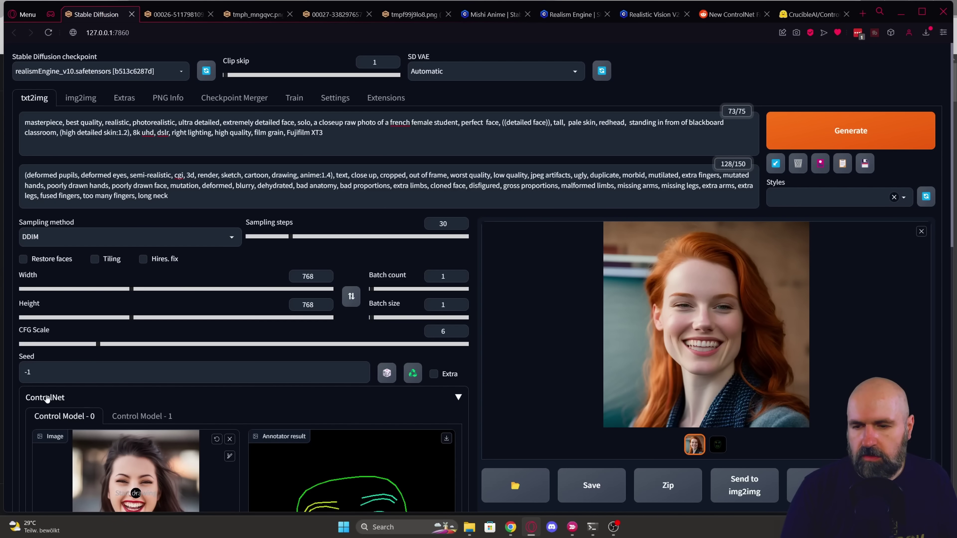
scroll(45, 394, down, 7)
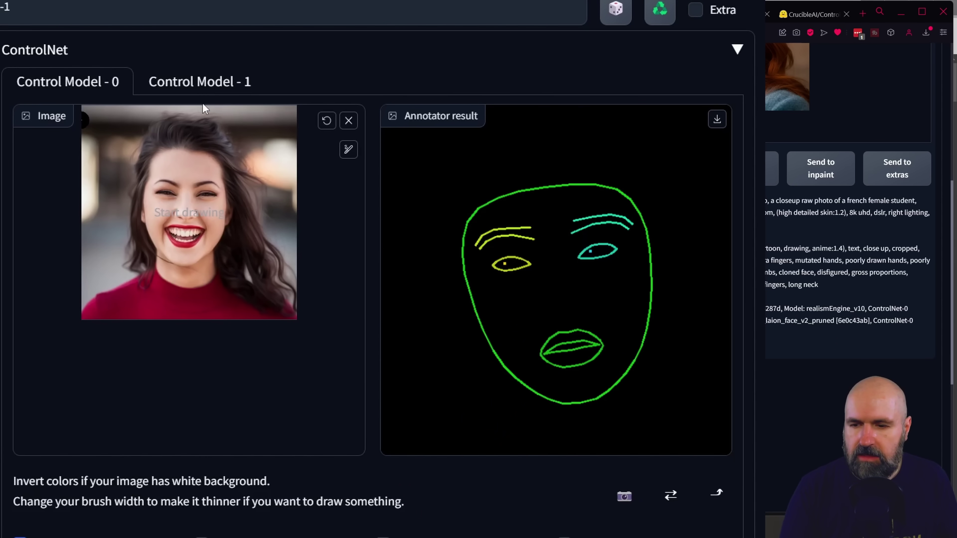
scroll(214, 312, down, 4)
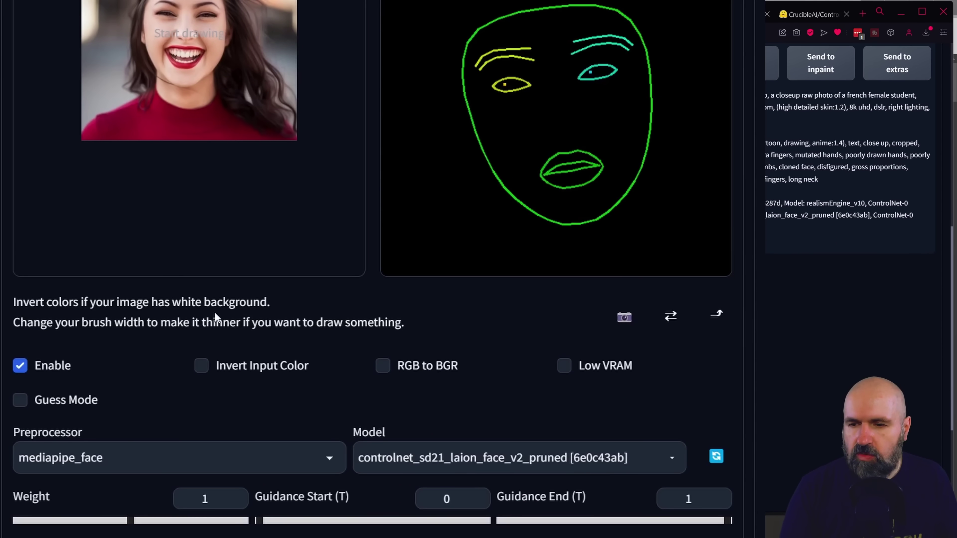
click(67, 458)
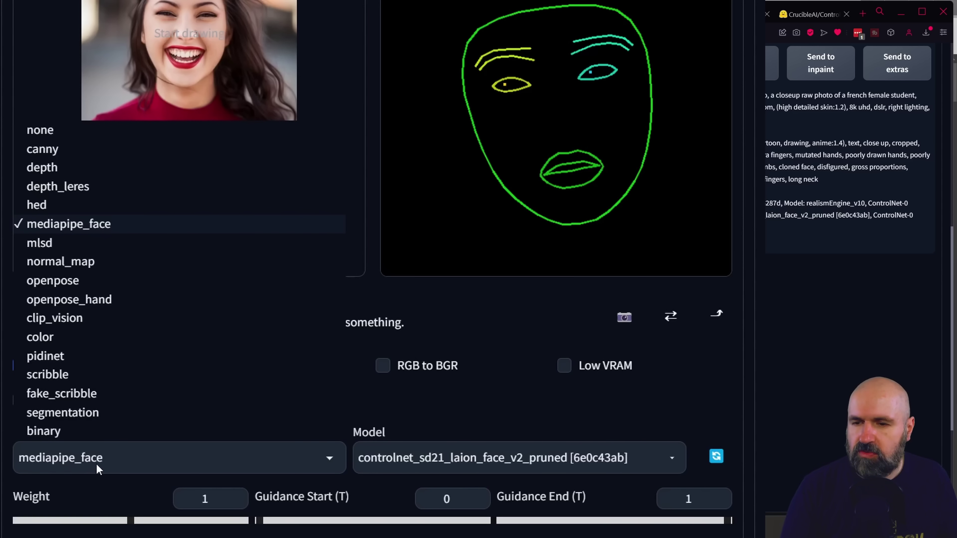
click(429, 464)
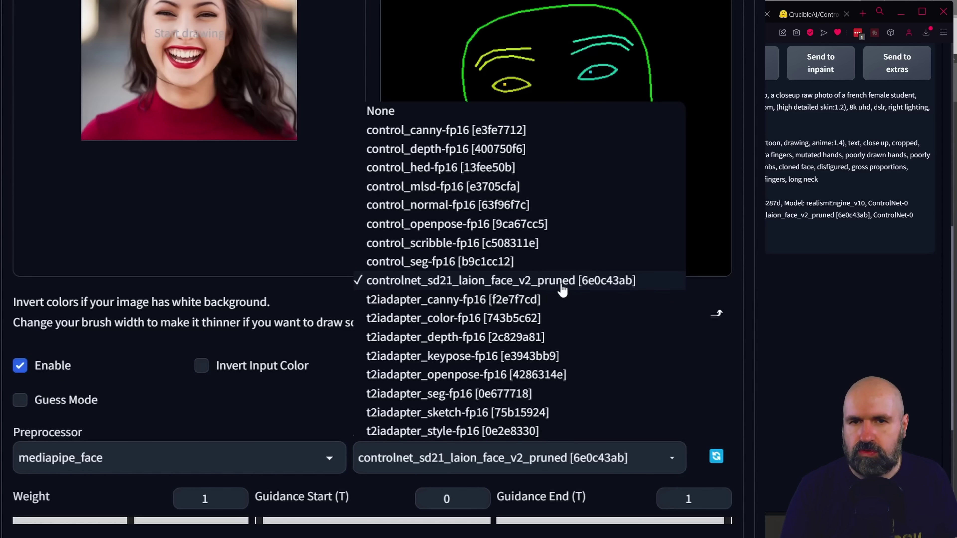
click(702, 332)
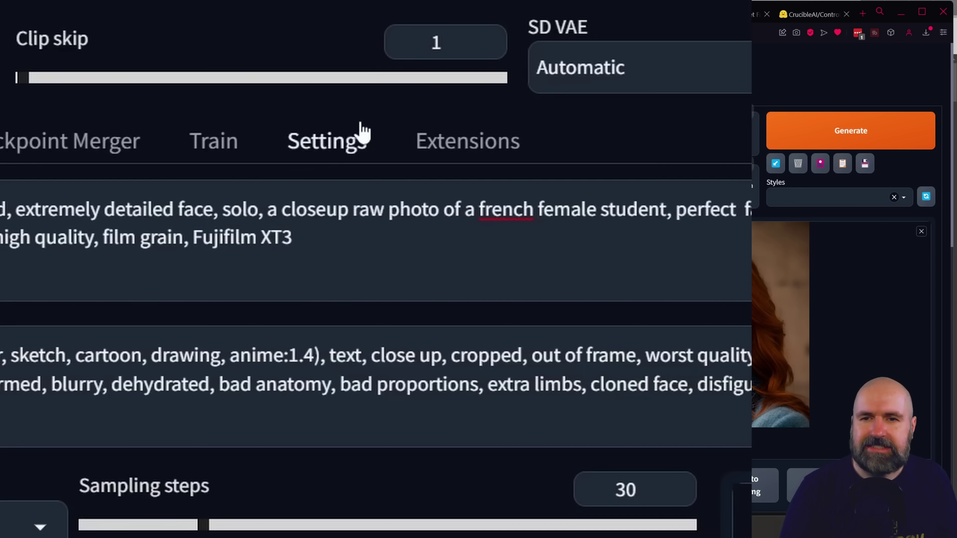
click(336, 96)
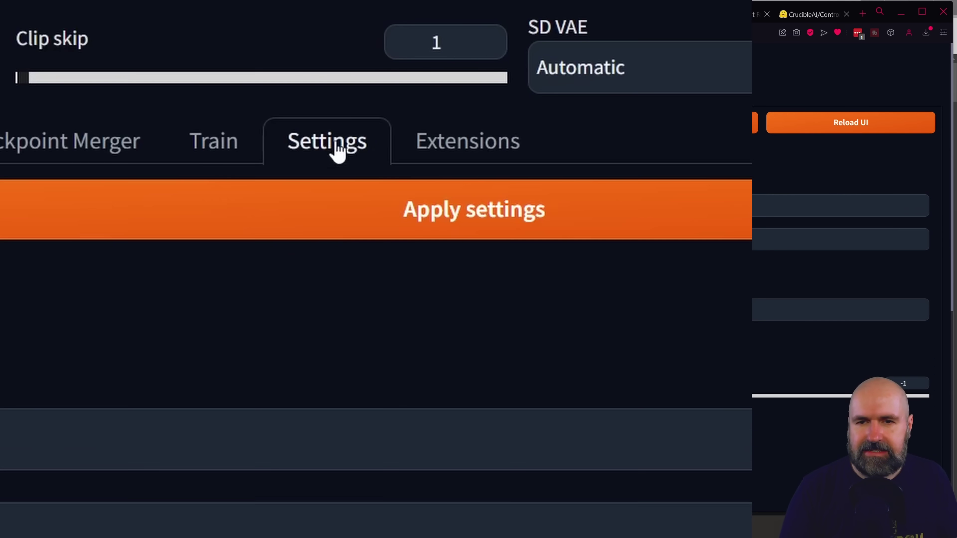
scroll(306, 231, down, 4)
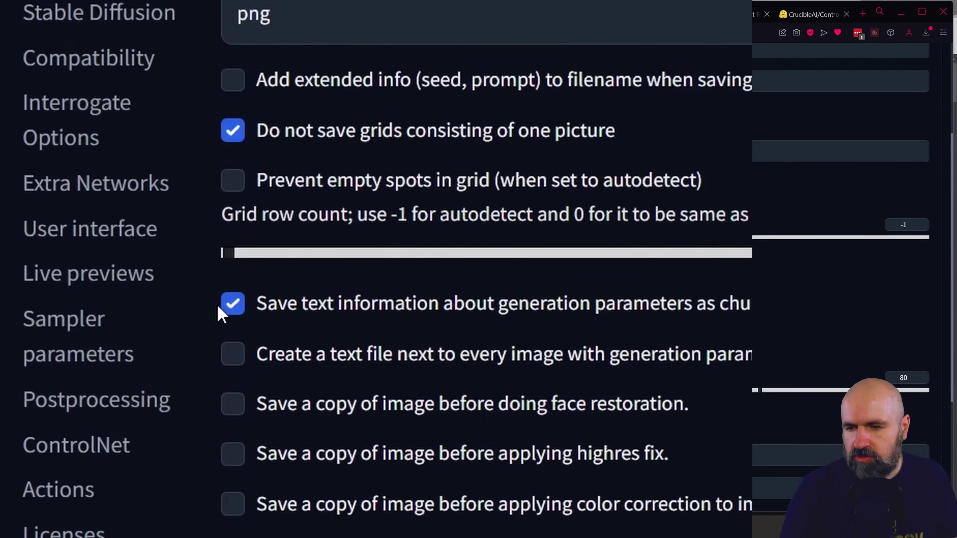
click(53, 452)
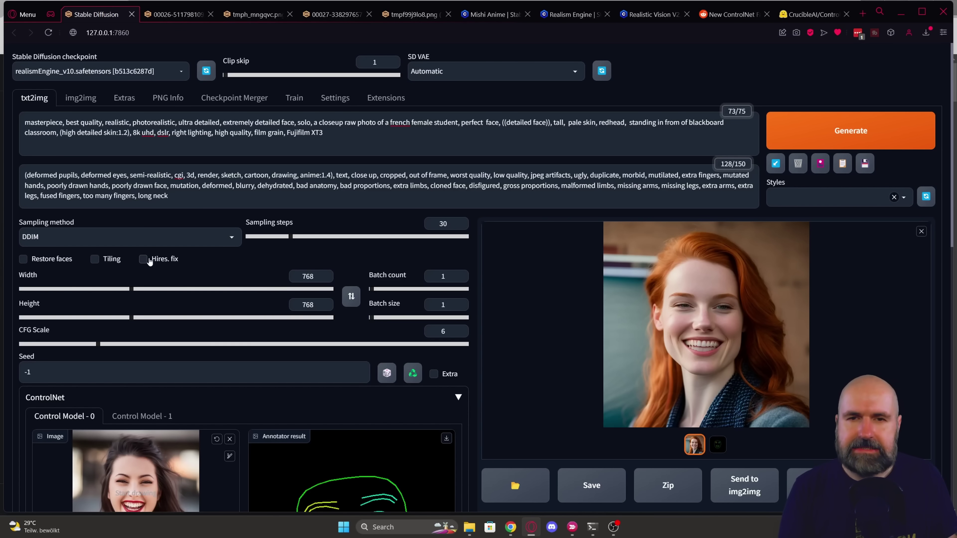
Reselect realismEngine_v10 as the checkpoint and preview the mediapipe_face annotator result in ControlNet.
click(40, 72)
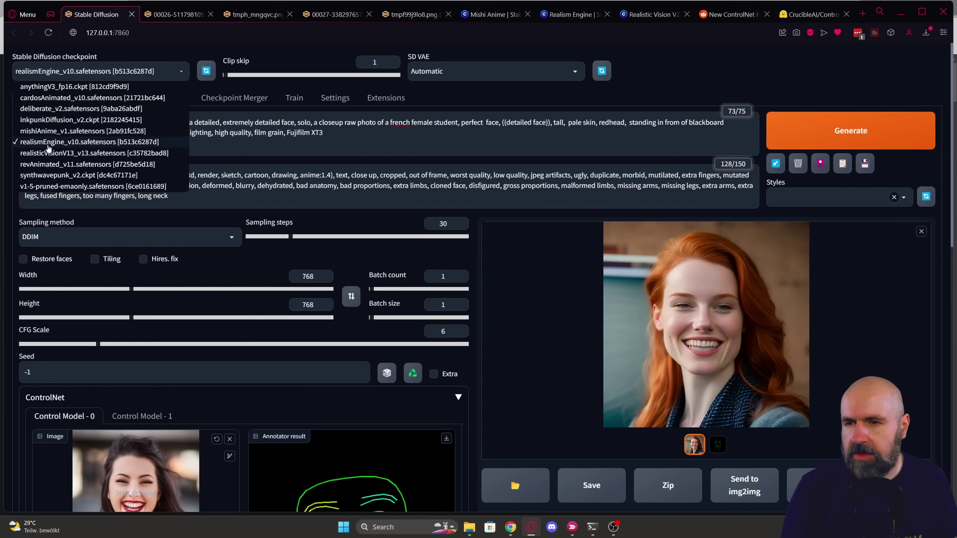
click(62, 144)
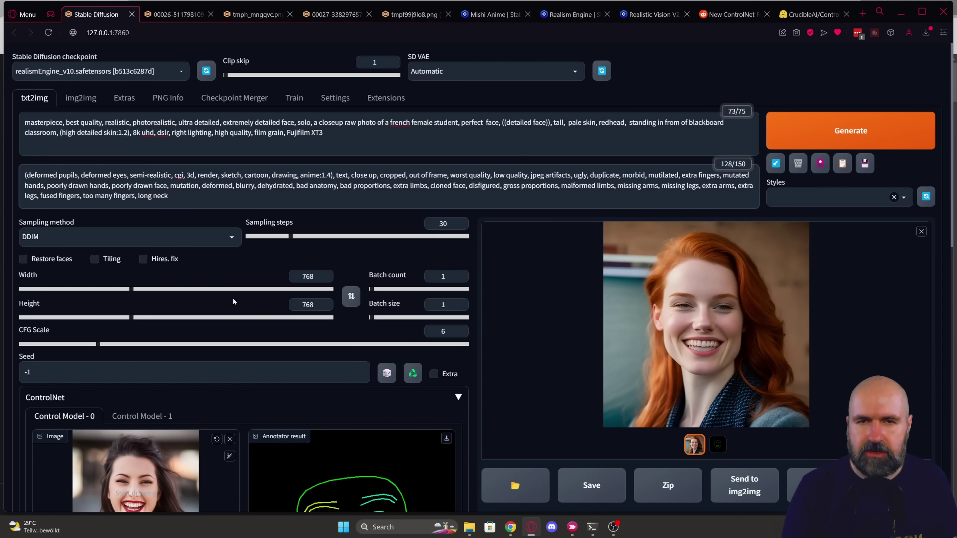
scroll(233, 298, down, 5)
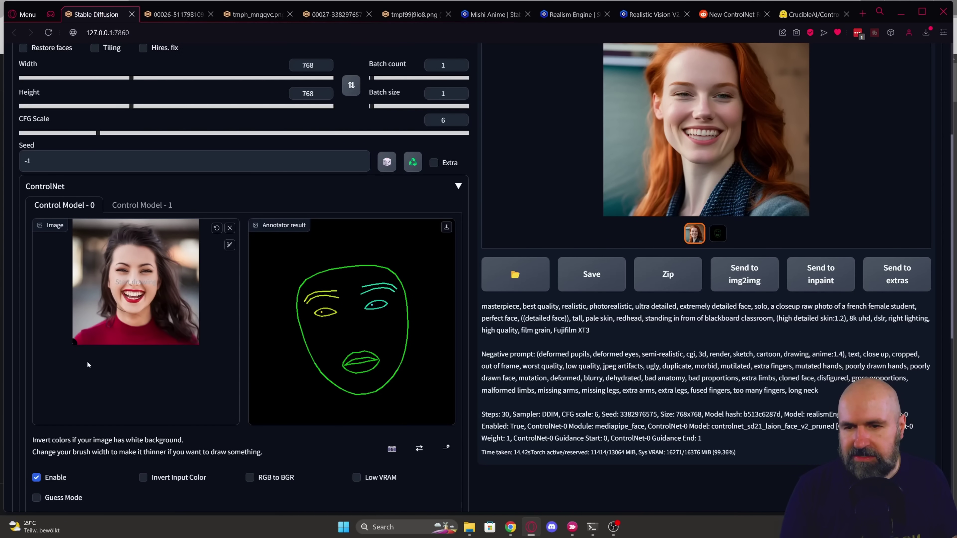
scroll(87, 360, down, 10)
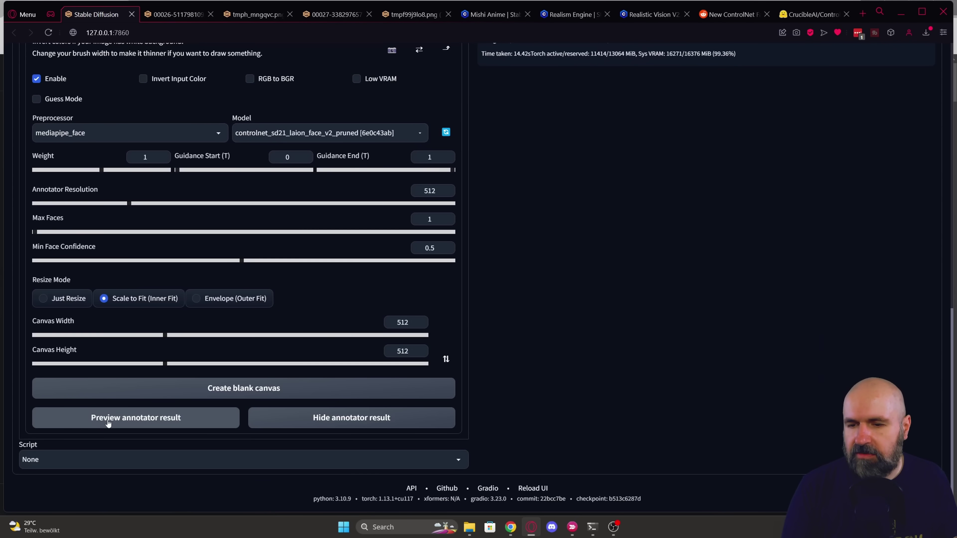
click(125, 418)
scroll(364, 211, up, 8)
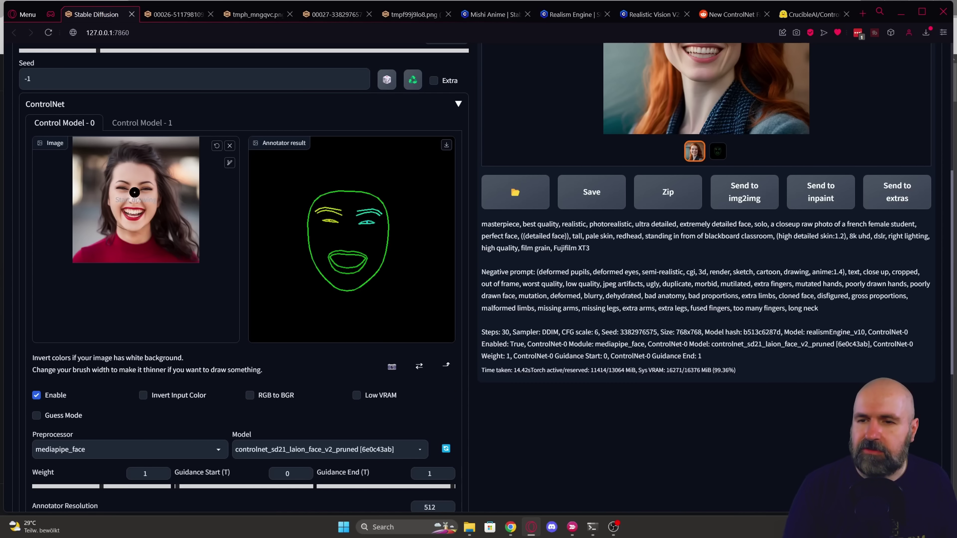
scroll(171, 349, up, 7)
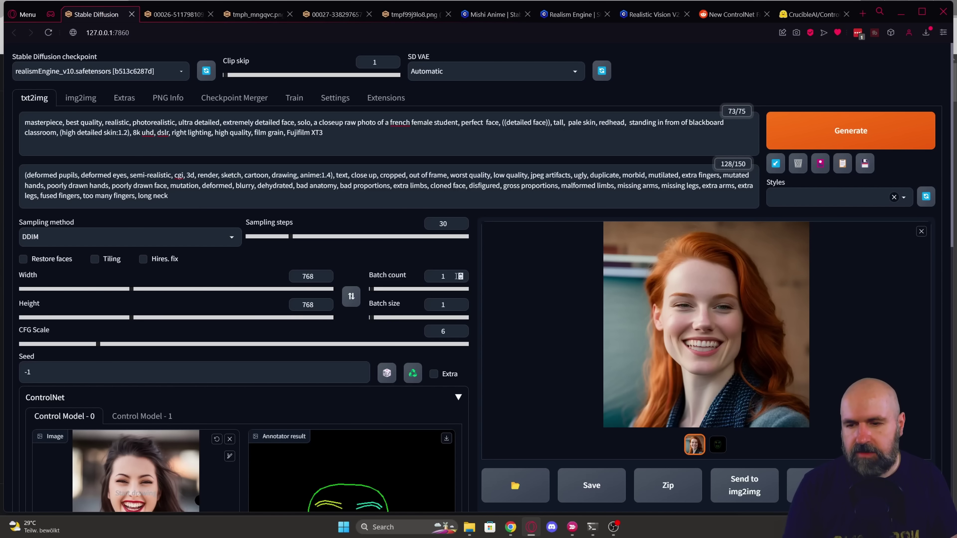
scroll(471, 277, down, 3)
click(142, 313)
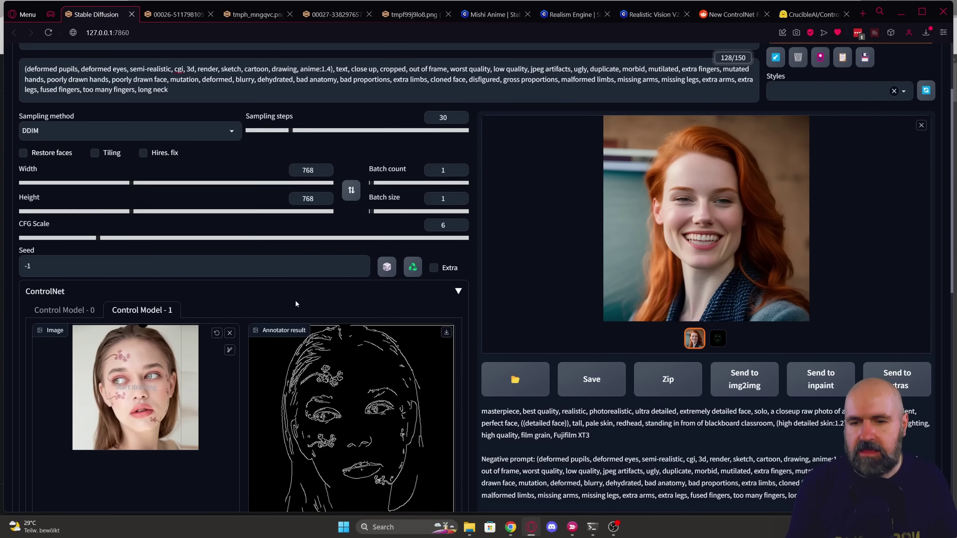
scroll(291, 330, down, 5)
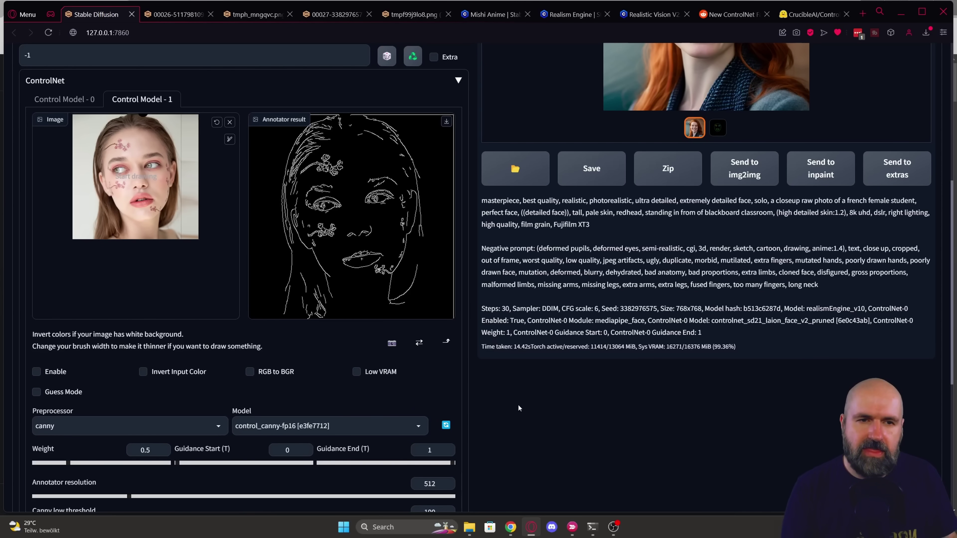
scroll(518, 404, up, 6)
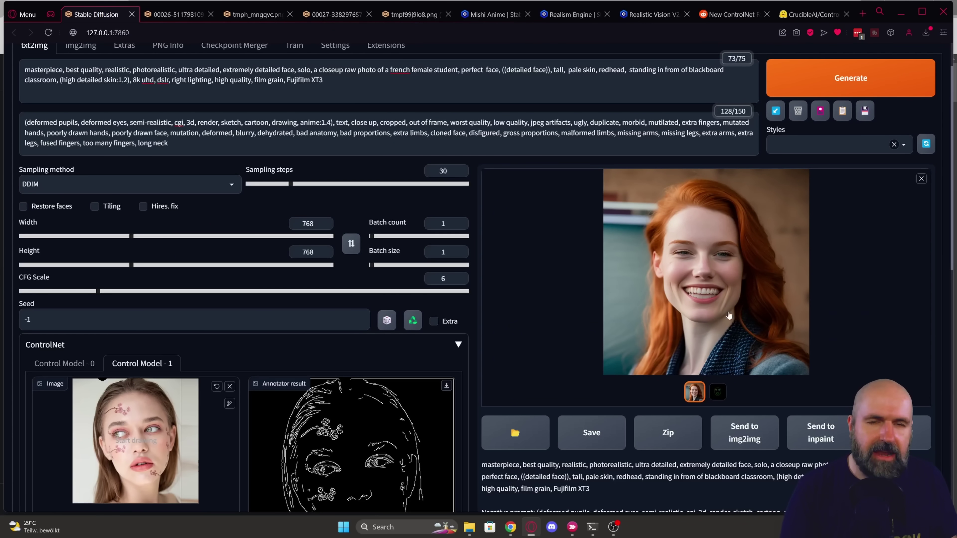
scroll(474, 388, down, 5)
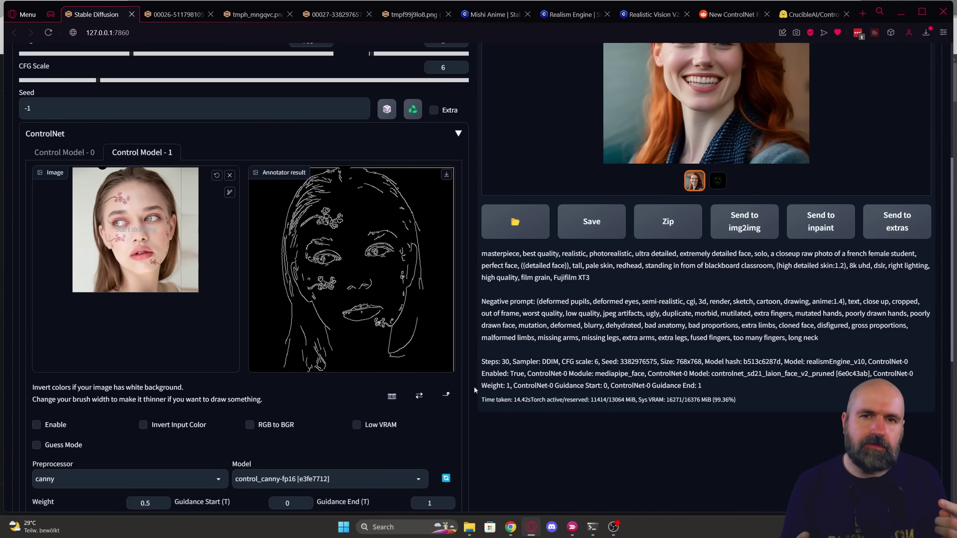